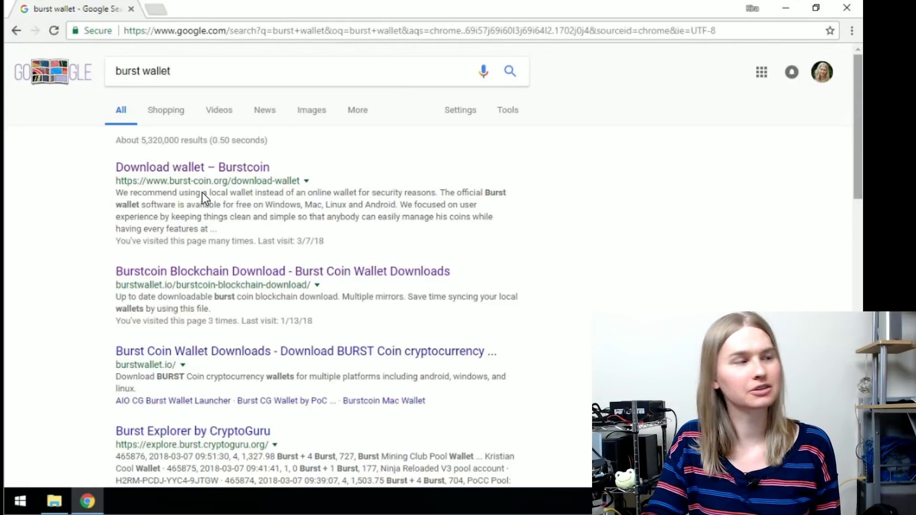
Open the official Burstcoin wallet download page from the search results and download Qbundle for Windows
click(196, 164)
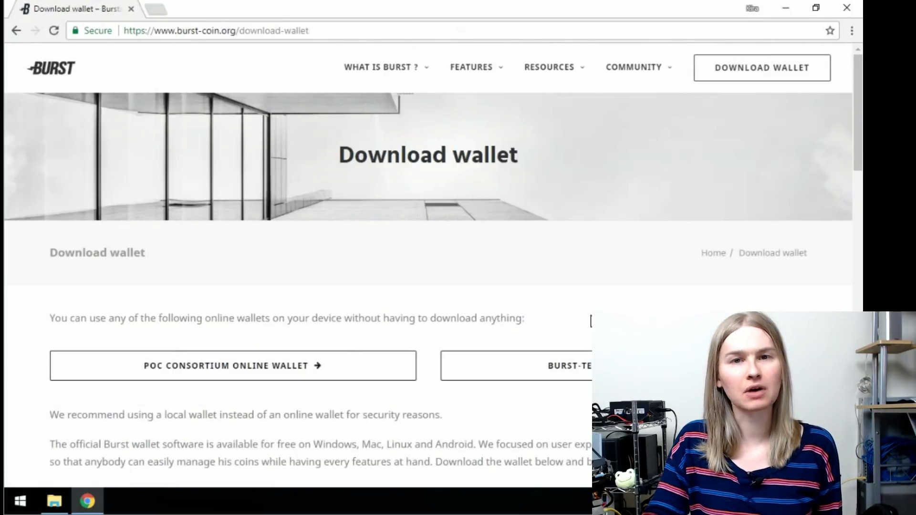
scroll(545, 307, down, 9)
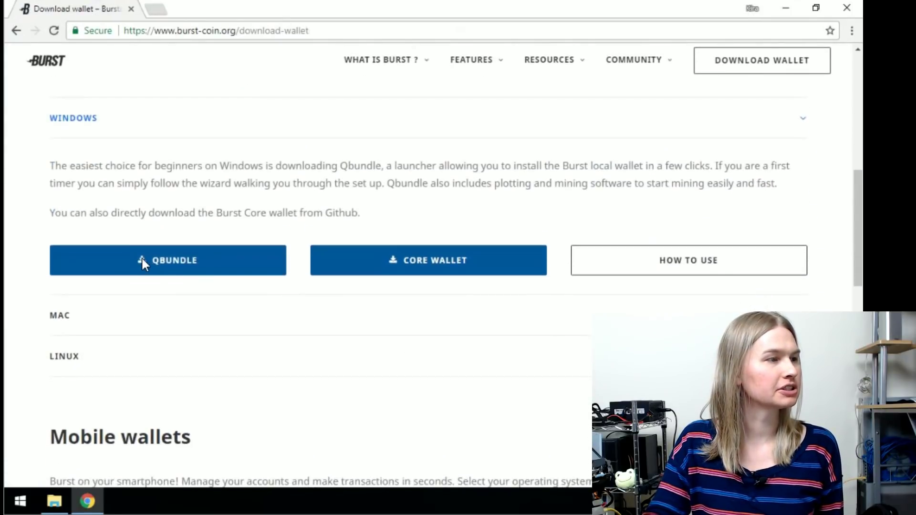
click(171, 267)
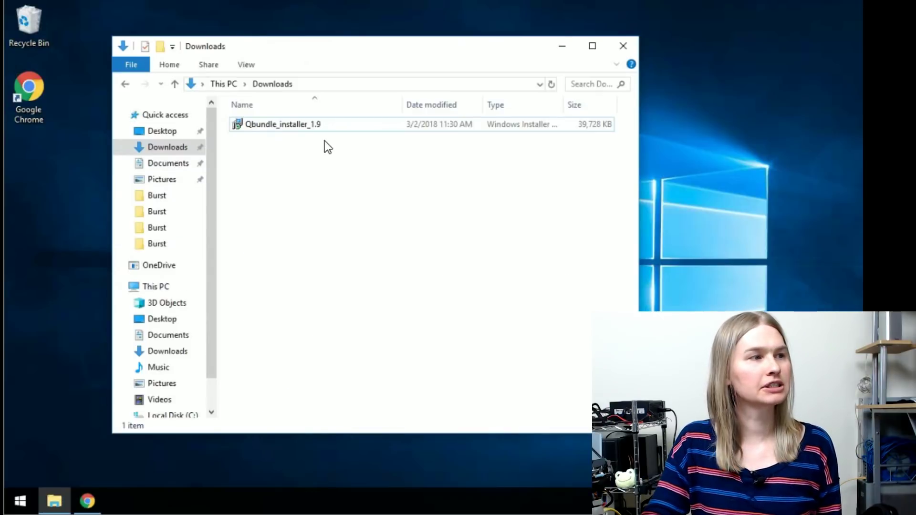
Run Qbundle_installer_1.9 from the Downloads folder, install it into C:\Qbundle\ and allow it to make changes to the device
click(319, 128)
double_click(319, 128)
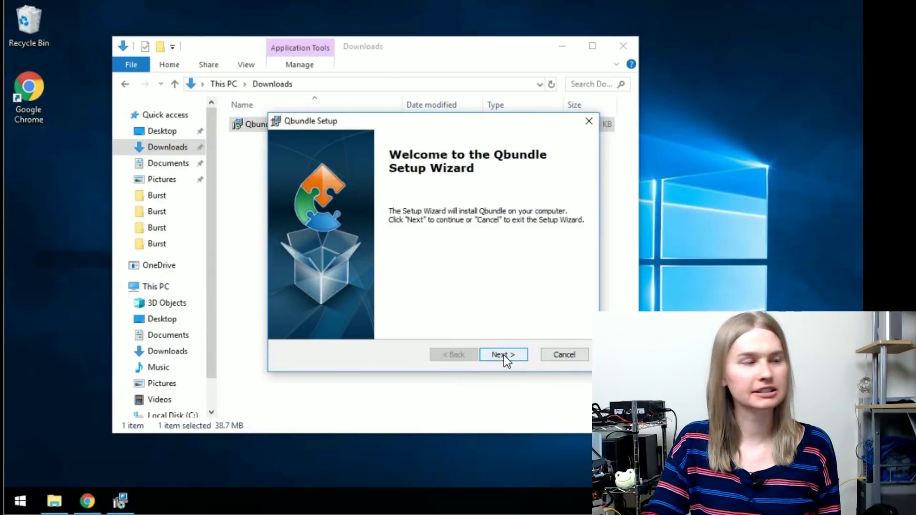
click(504, 356)
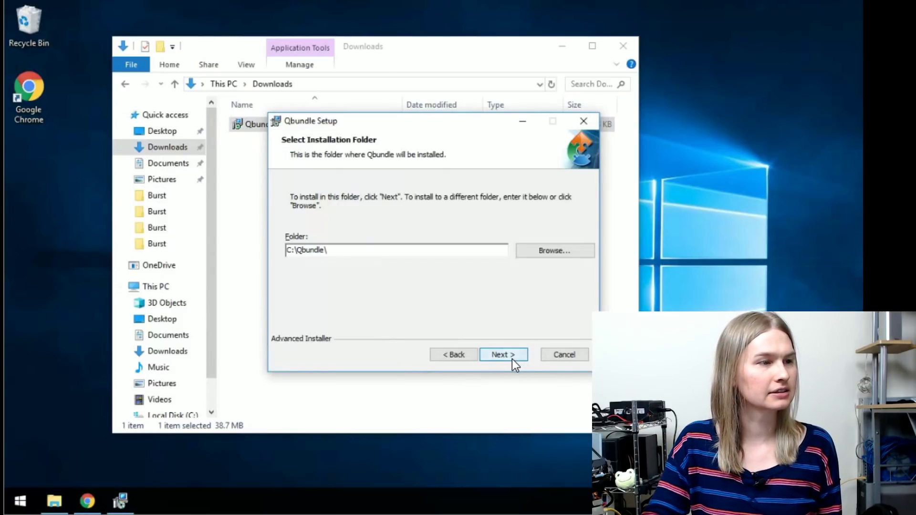
click(512, 359)
click(511, 358)
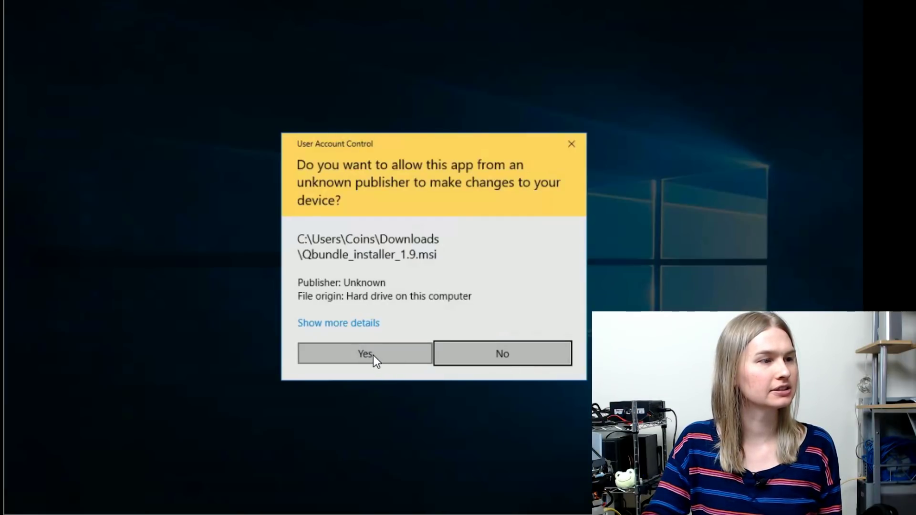
click(375, 360)
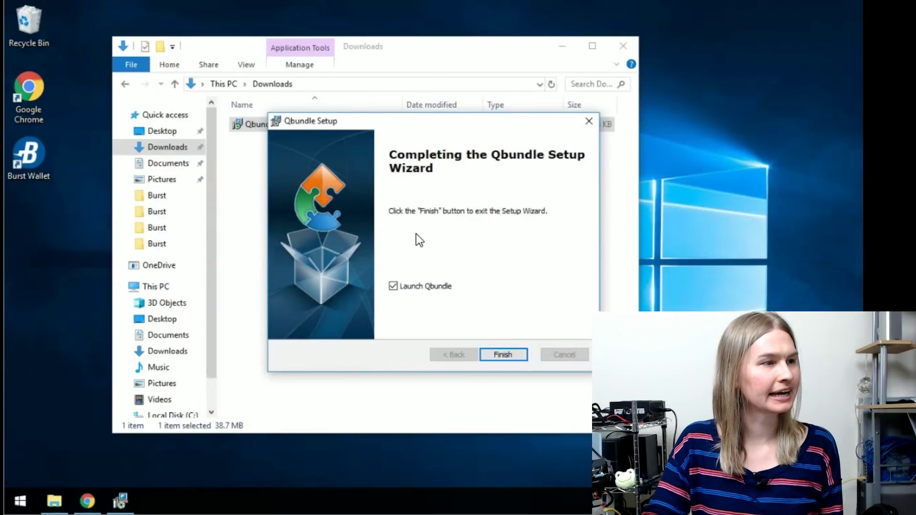
Finish the installer with Qbundle launching, download the missing Java component and continue past the environment check
click(507, 356)
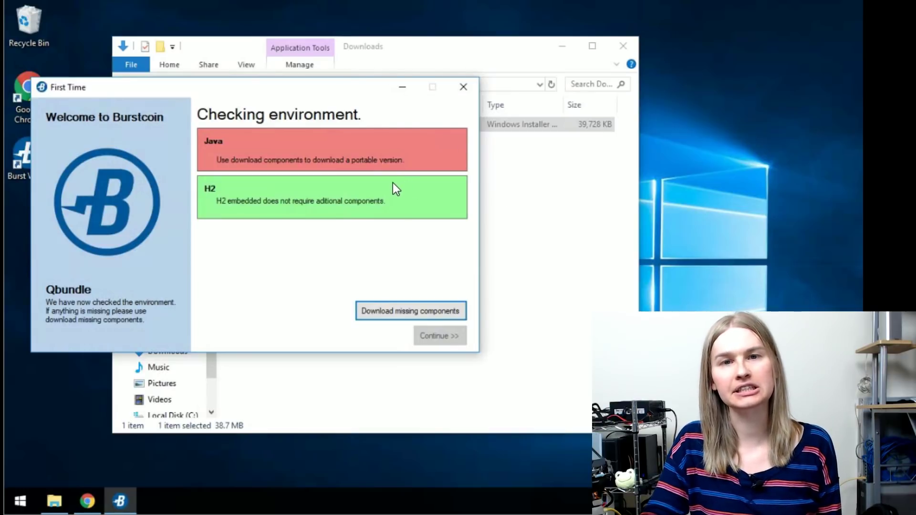
click(413, 316)
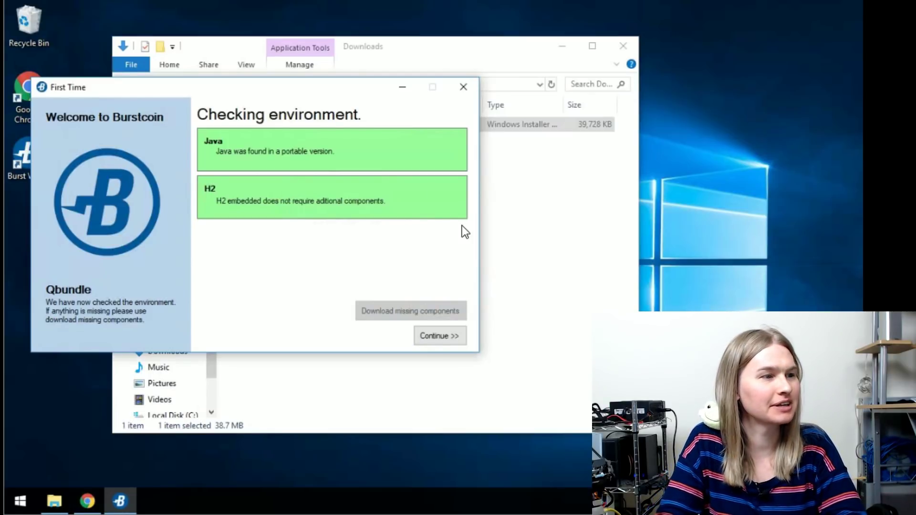
click(448, 341)
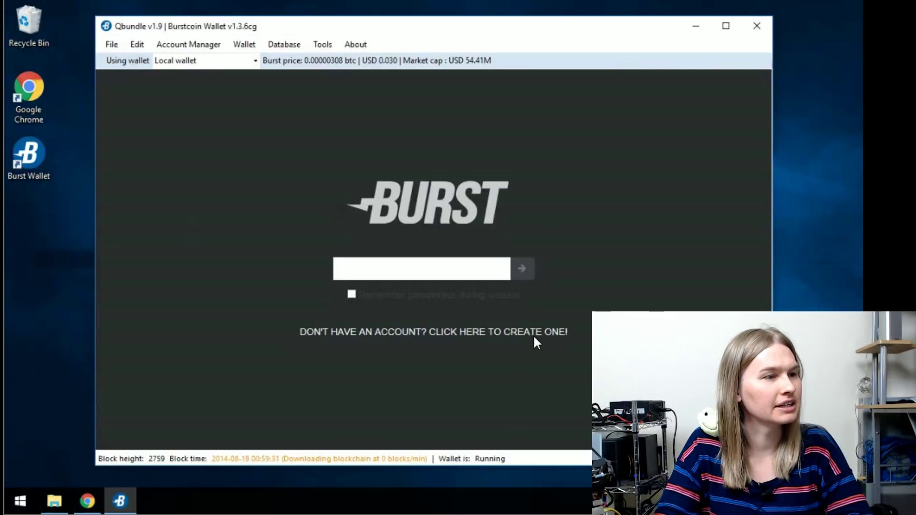
Start creating a new Burst account and copy its generated passphrase into a new Notepad window placed below the wallet
click(484, 334)
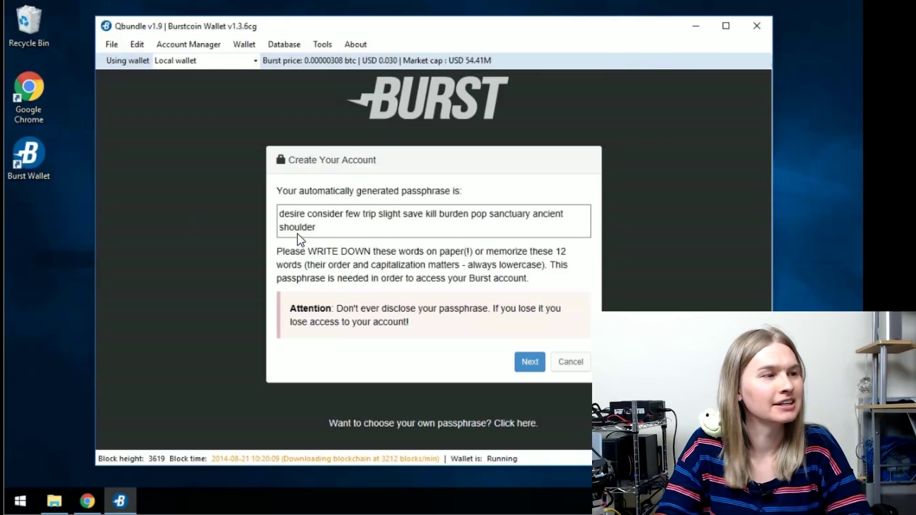
drag(317, 228, 280, 210)
key(ctrl+c)
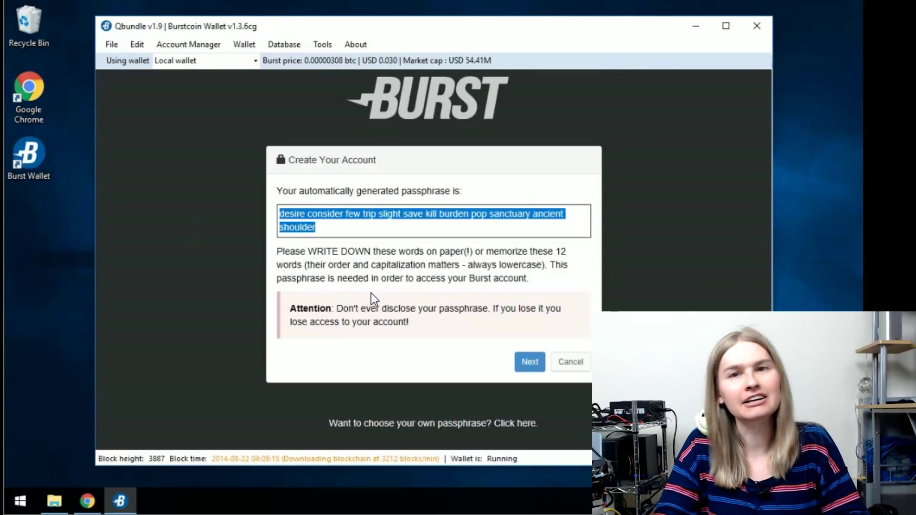
click(11, 505)
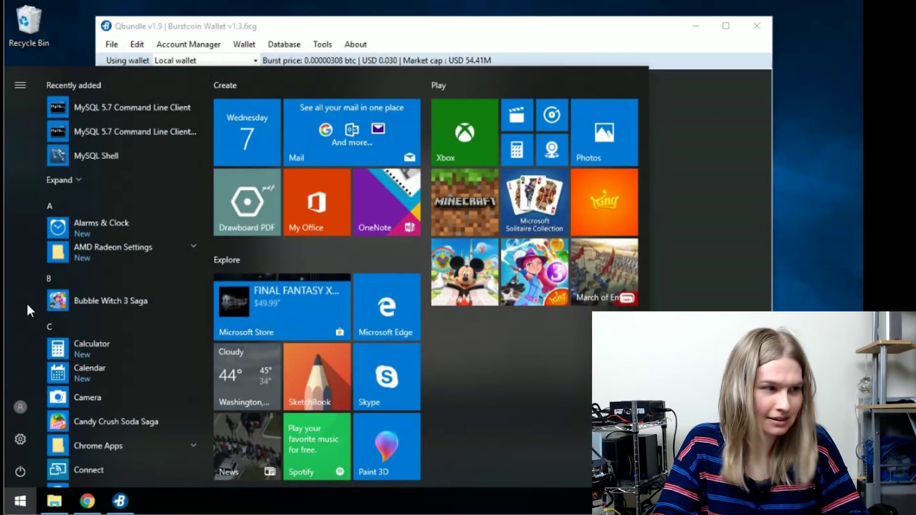
text(notepad)
key(Return)
key(ctrl+v)
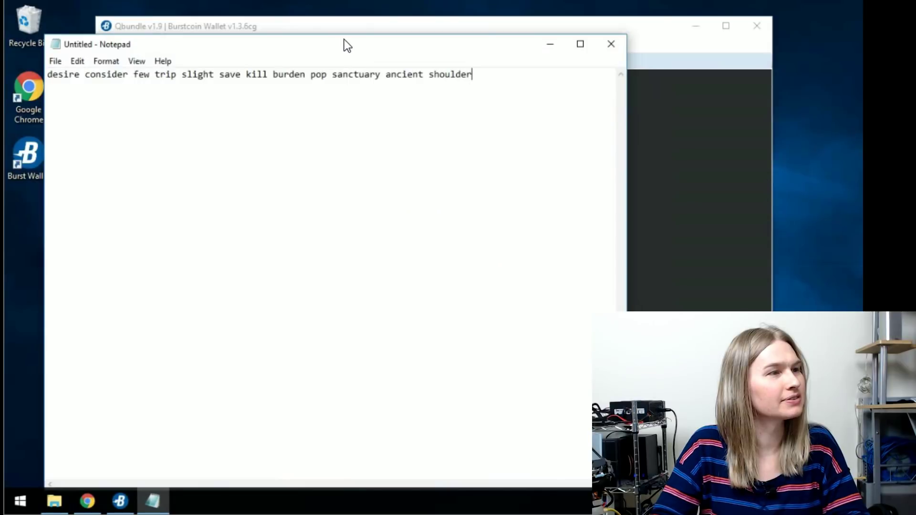
drag(355, 34, 411, 434)
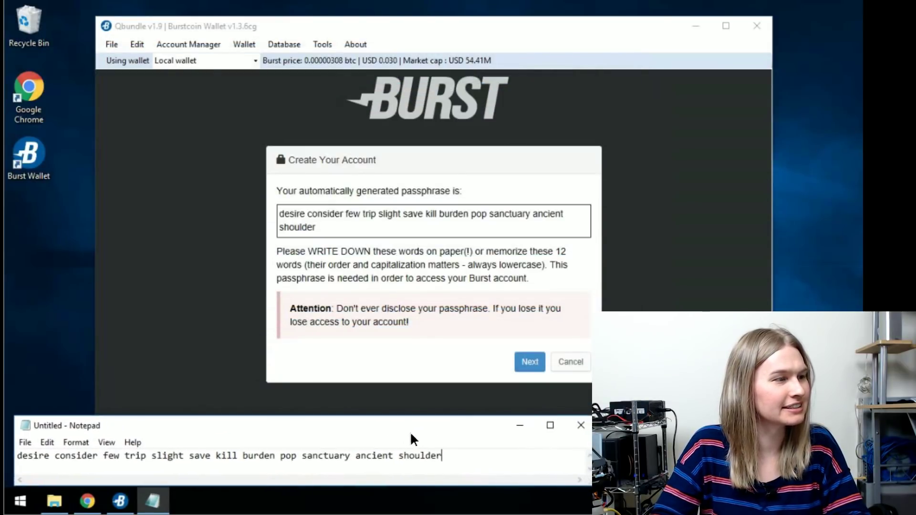
Continue the account creation in the wallet and paste the saved passphrase to confirm it
click(528, 339)
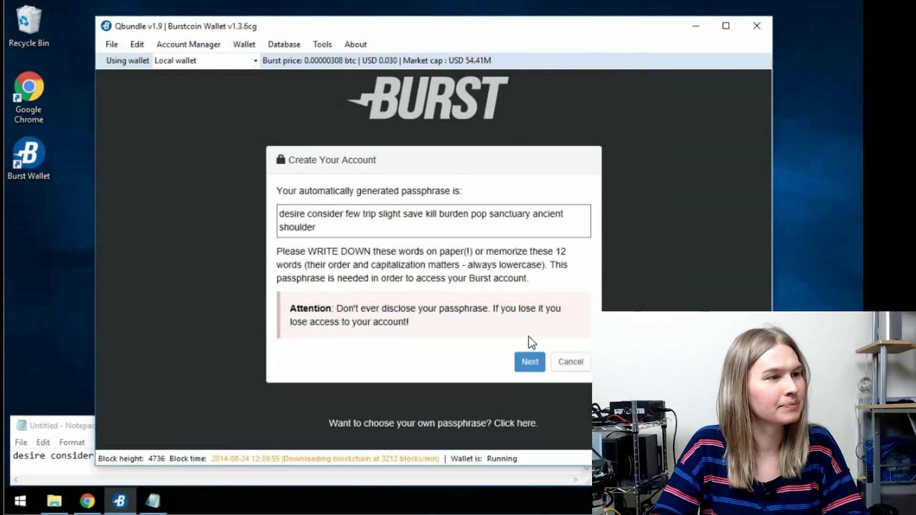
click(530, 362)
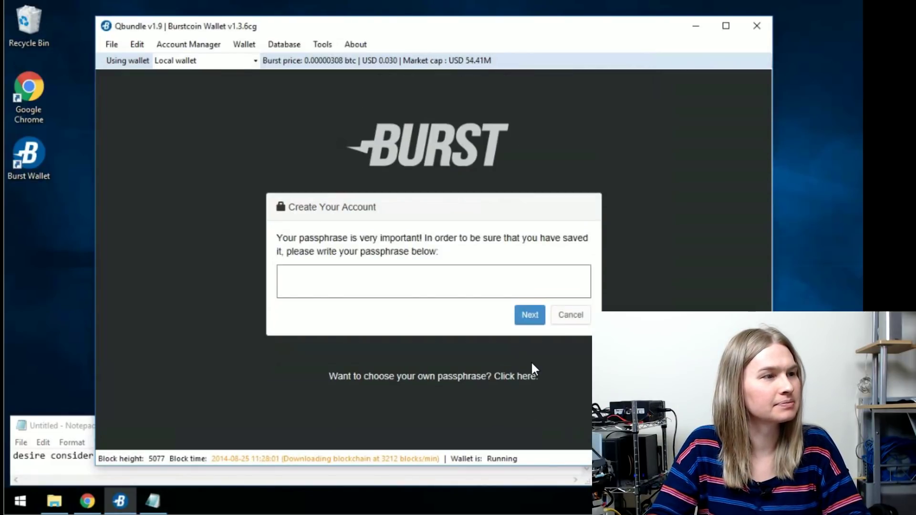
click(438, 296)
key(ctrl+v)
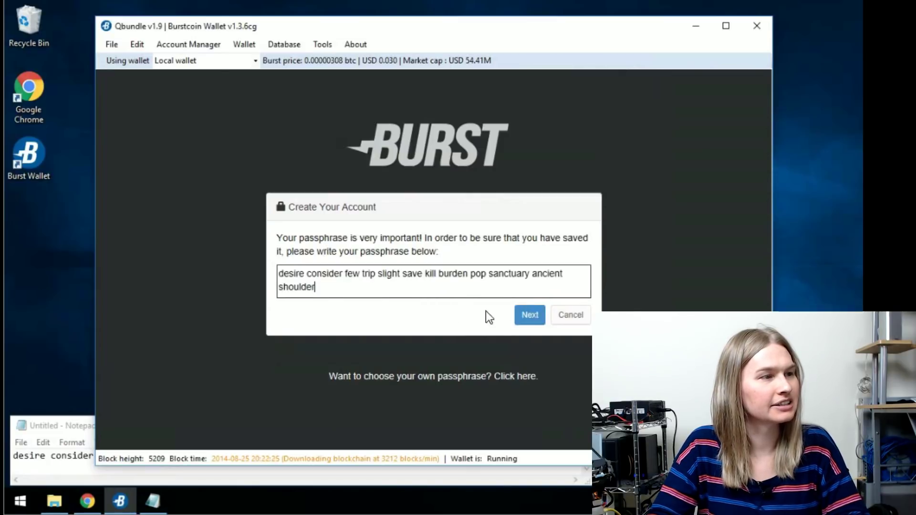
click(528, 314)
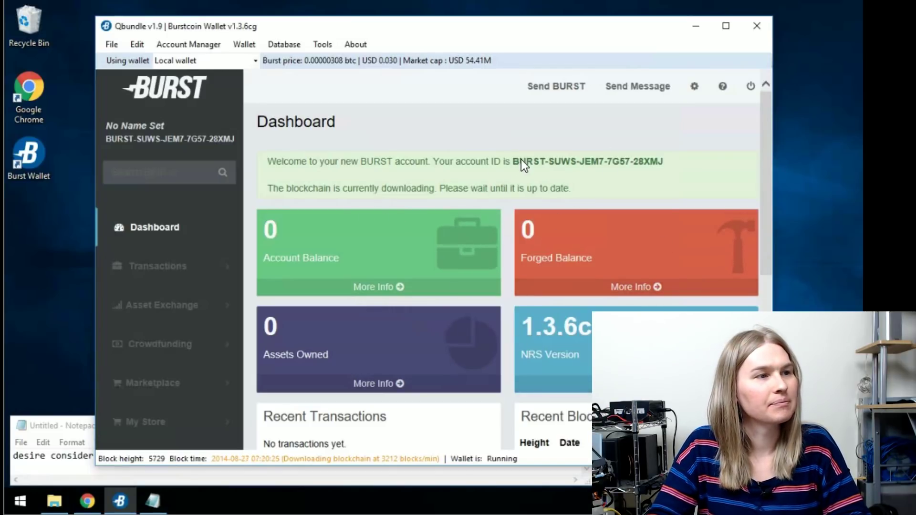
Highlight the new account ID in the dashboard's welcome message and look over the account overview
drag(517, 164, 604, 164)
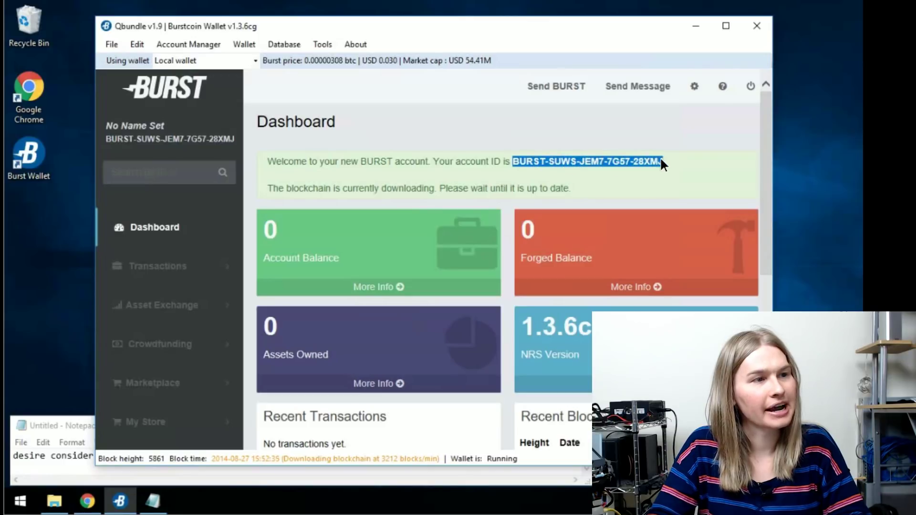
drag(661, 161, 666, 167)
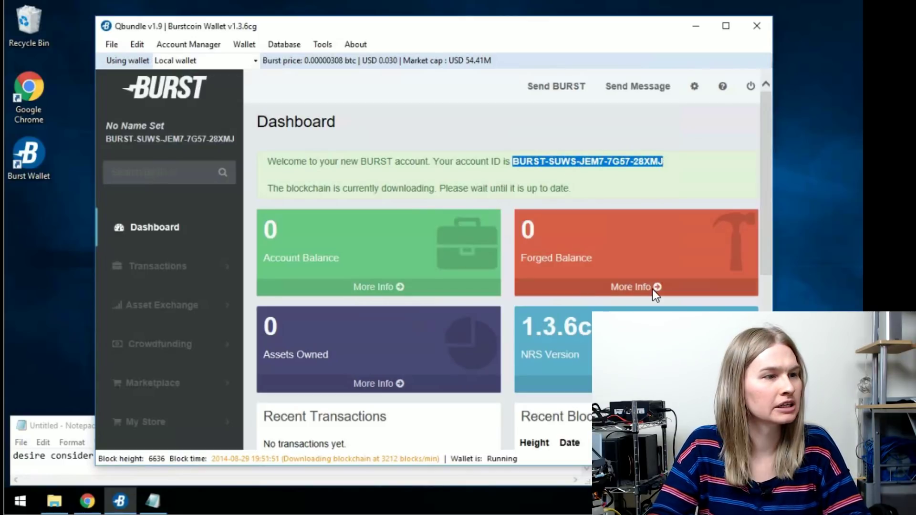
scroll(651, 289, down, 2)
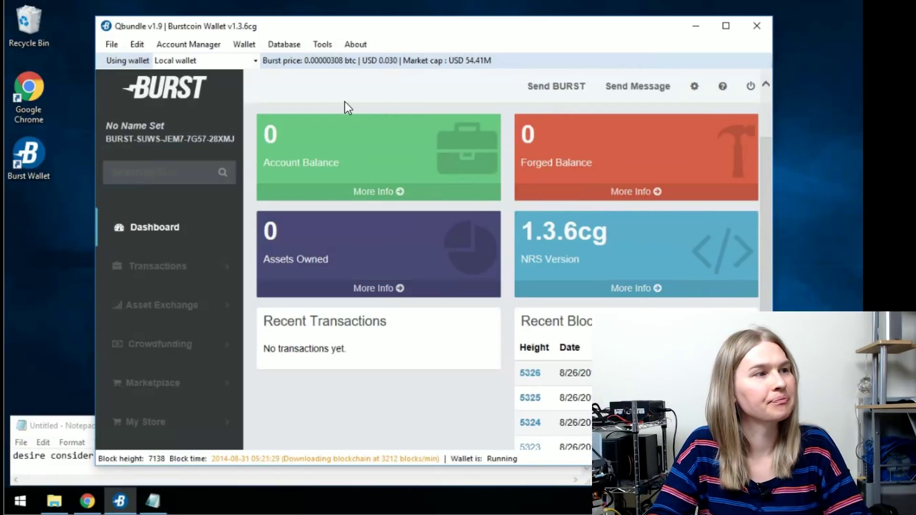
Stop the wallet and import the blockchain database from the Cryptoguru repository, accepting that existing data is erased
click(248, 42)
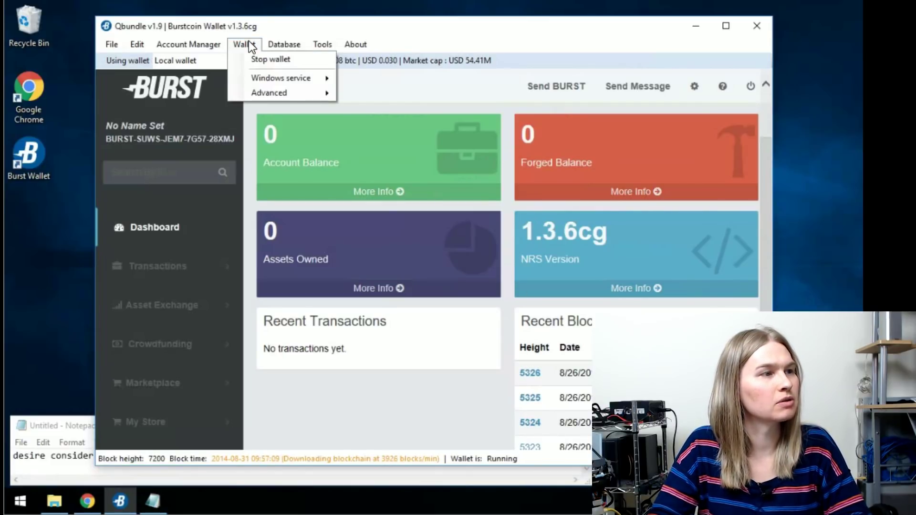
click(252, 57)
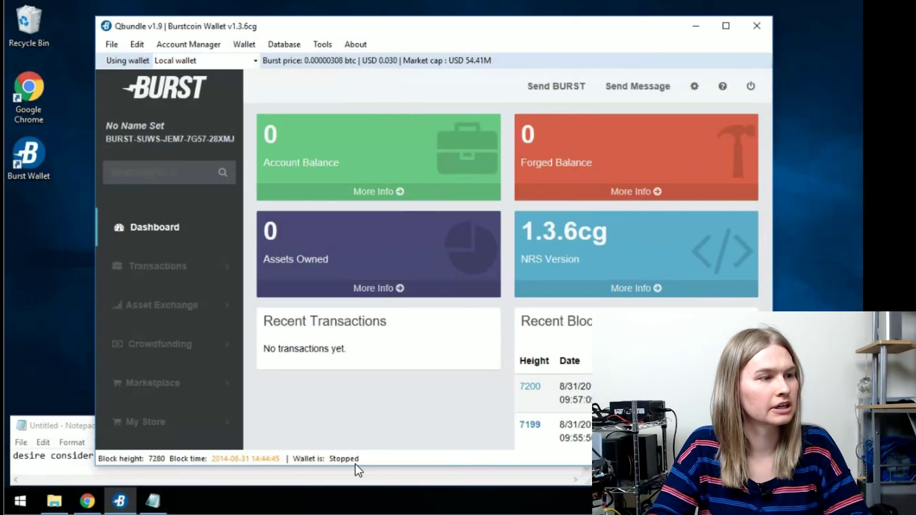
click(282, 44)
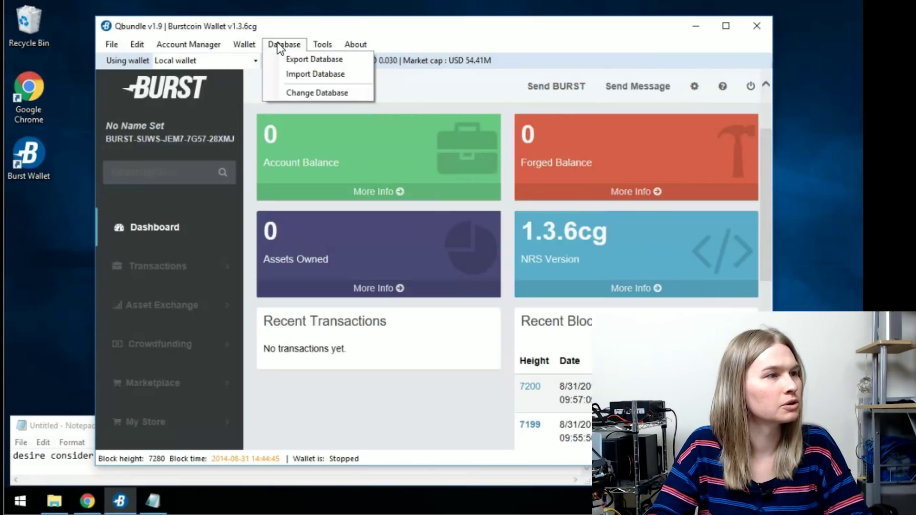
click(302, 75)
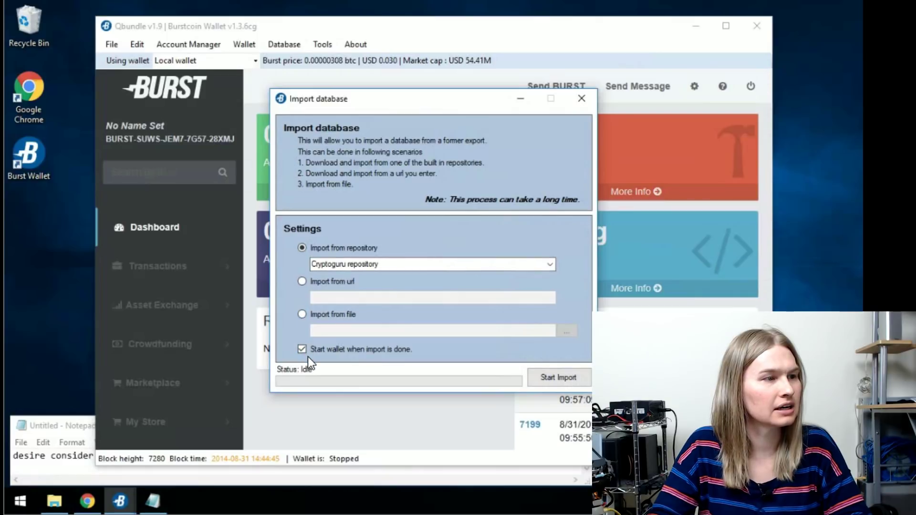
click(556, 377)
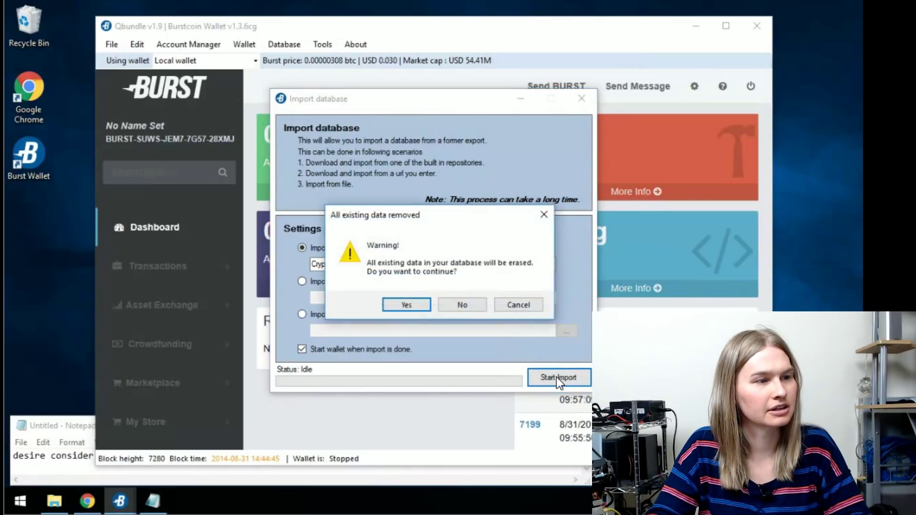
click(406, 305)
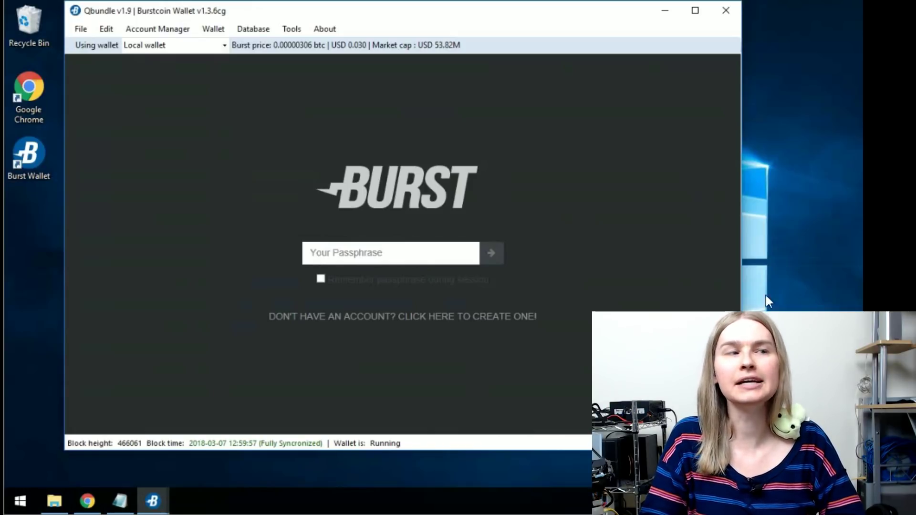
Log in to the local wallet by pasting the account passphrase
click(419, 260)
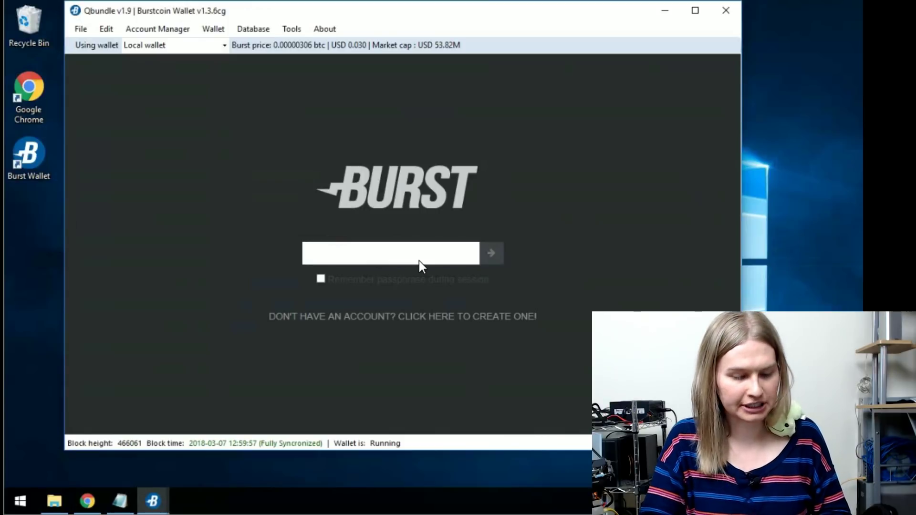
key(ctrl+v)
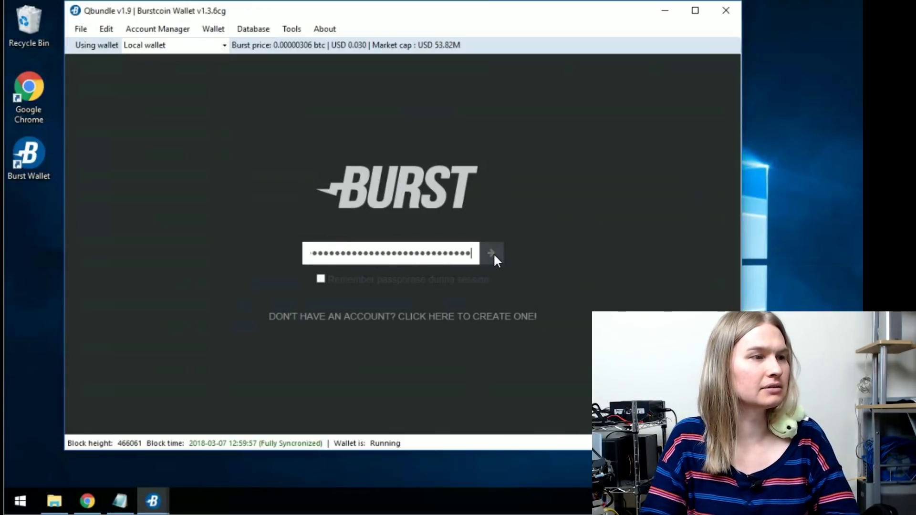
click(492, 254)
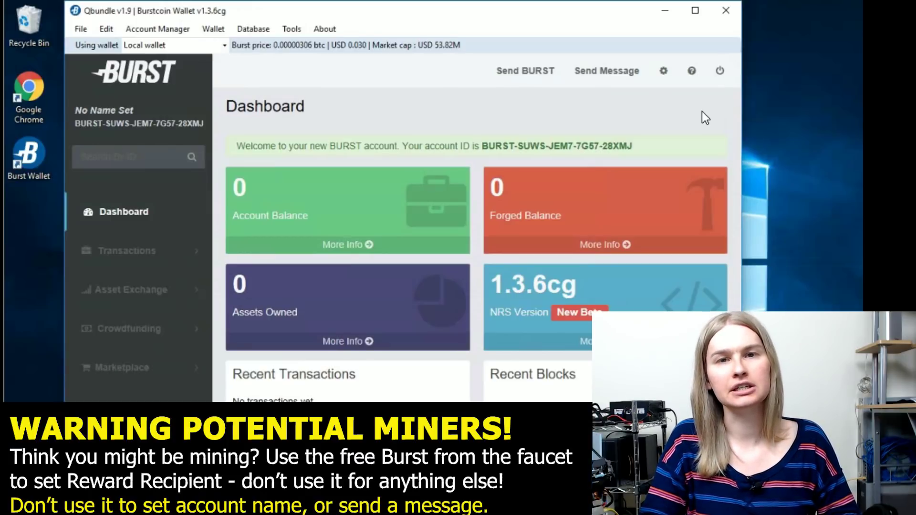
View the Set Account Info form for the account's name and description, and close it without updating
click(127, 110)
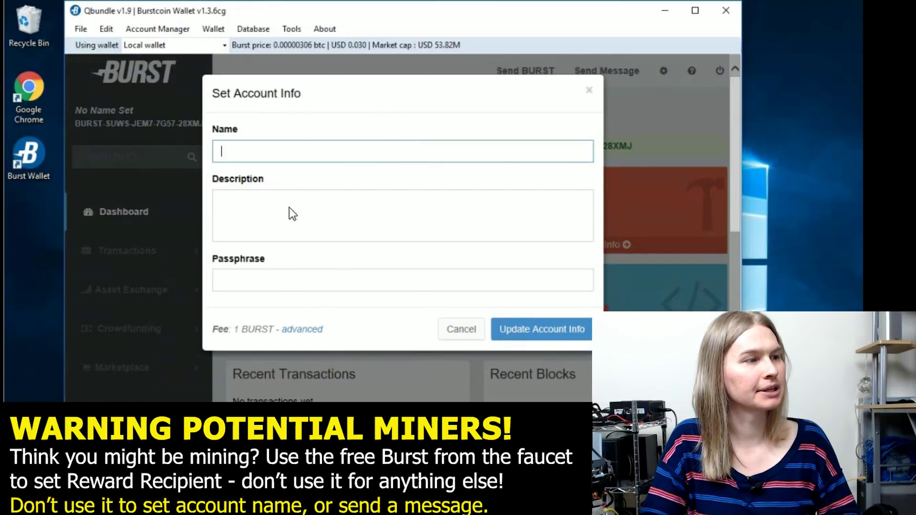
click(589, 90)
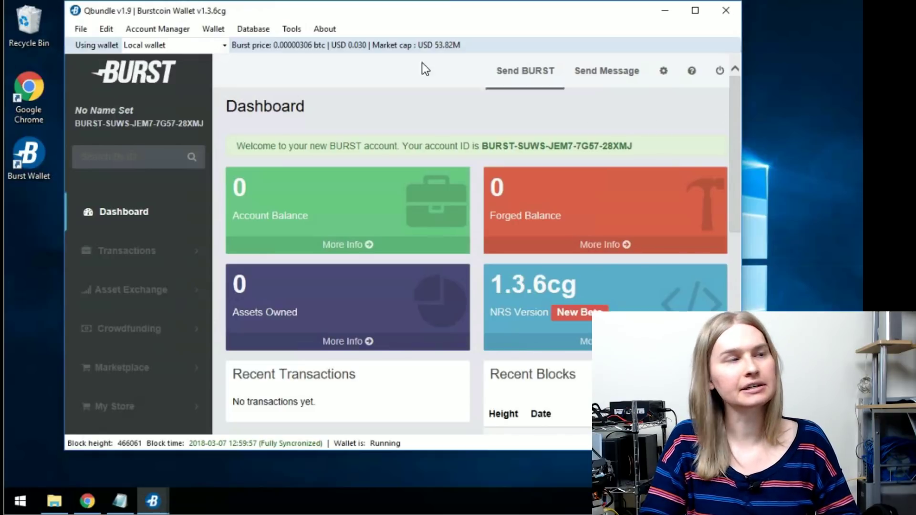
Stop the local wallet
click(221, 32)
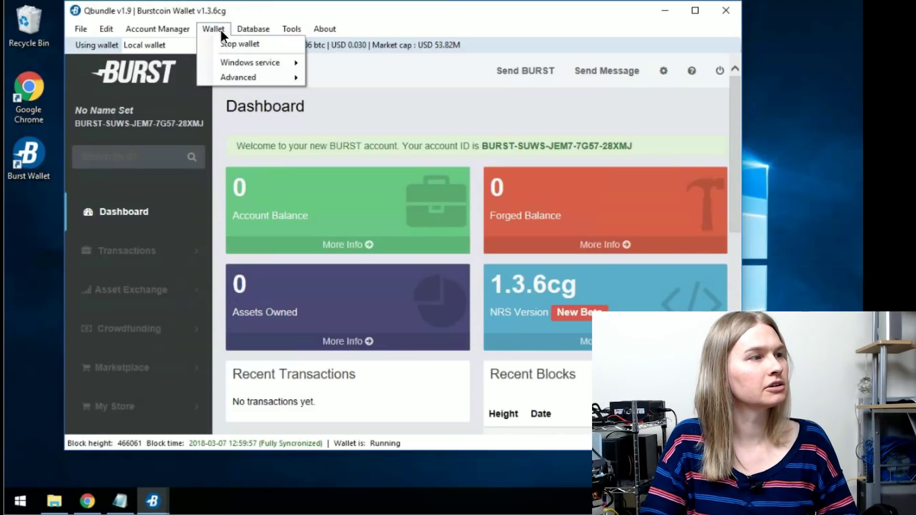
click(259, 43)
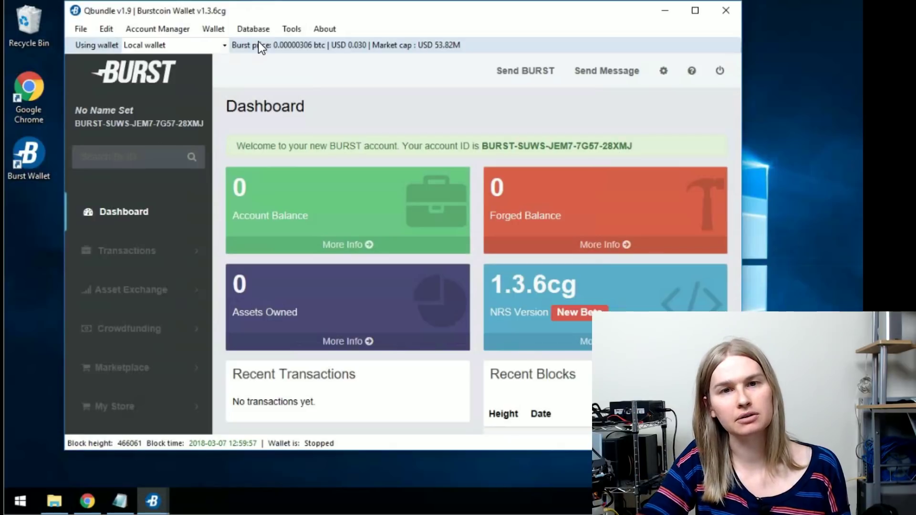
Install the wallet as a Windows service, allowing BurstWallet.exe to make changes to the device
click(214, 30)
mouse_move(265, 67)
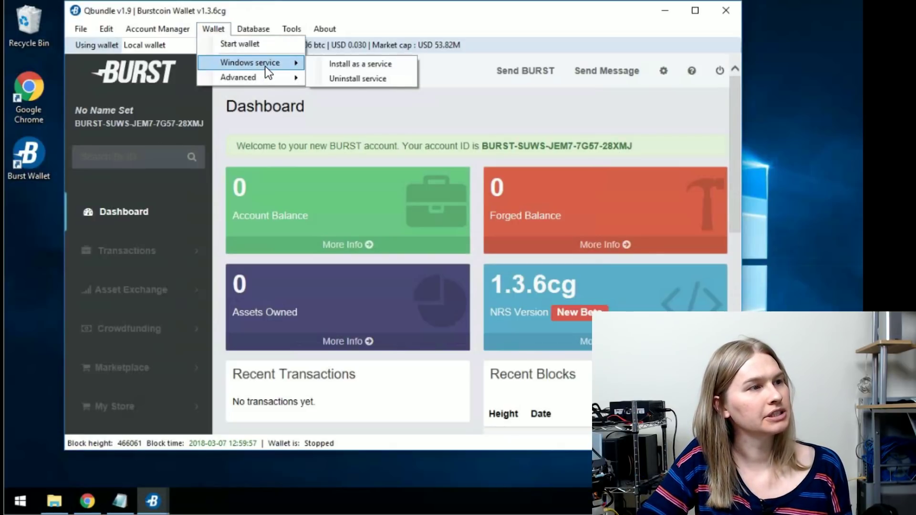
click(340, 69)
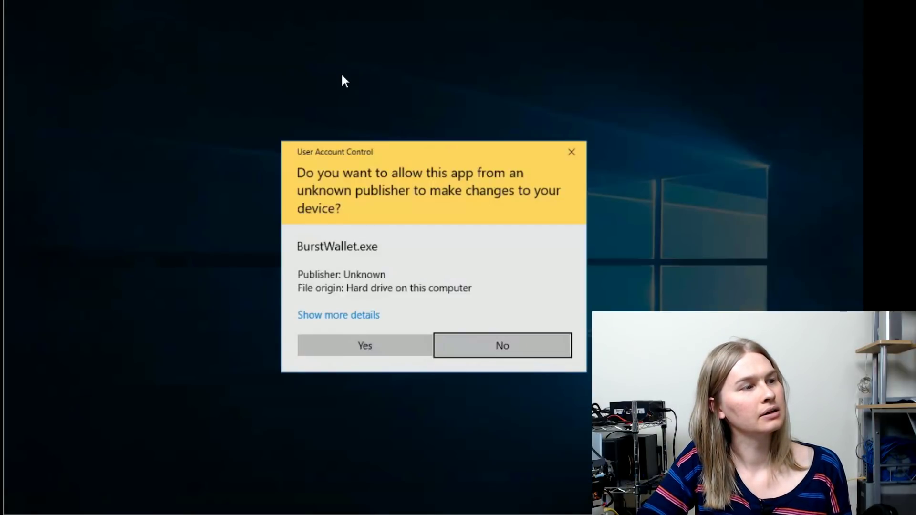
click(367, 346)
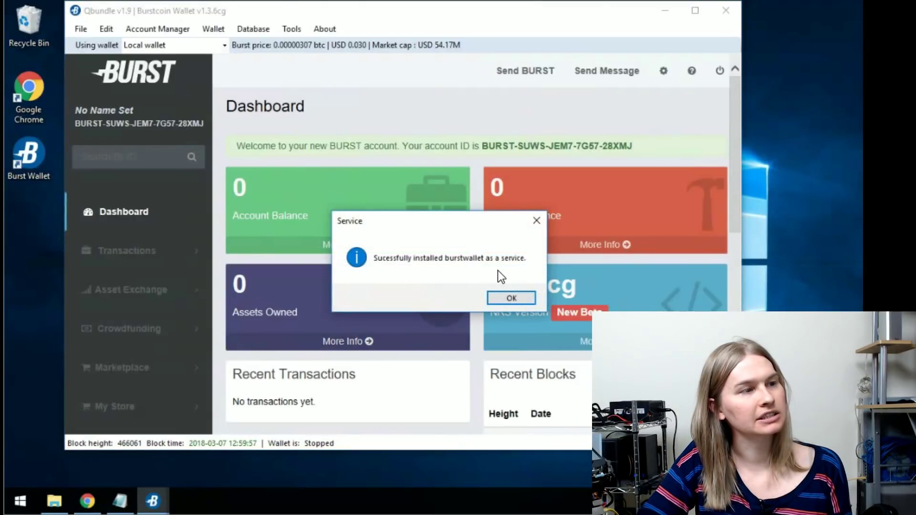
click(523, 297)
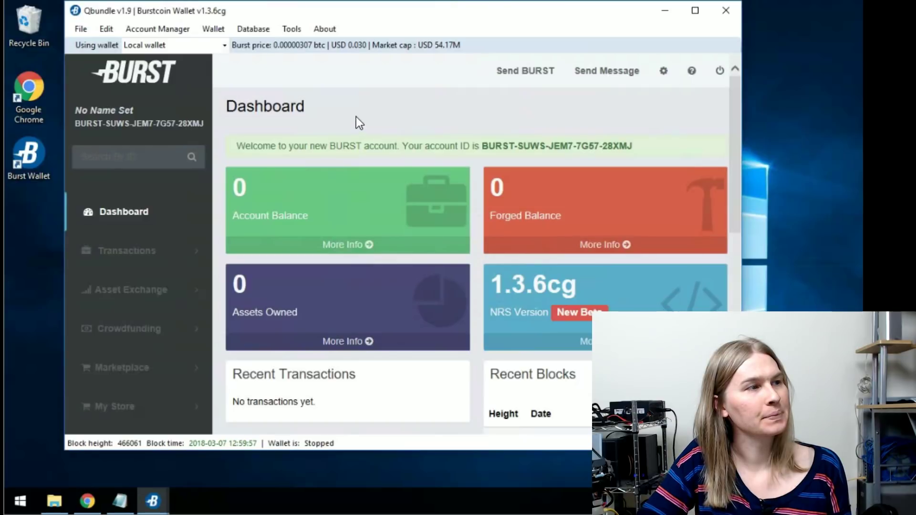
Start the local wallet, granting BurstWallet.exe administrator permission
click(222, 29)
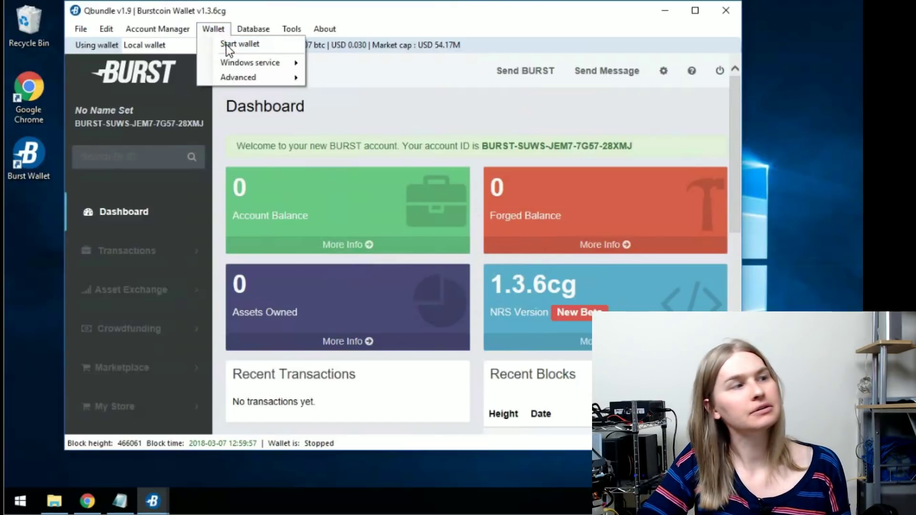
click(235, 45)
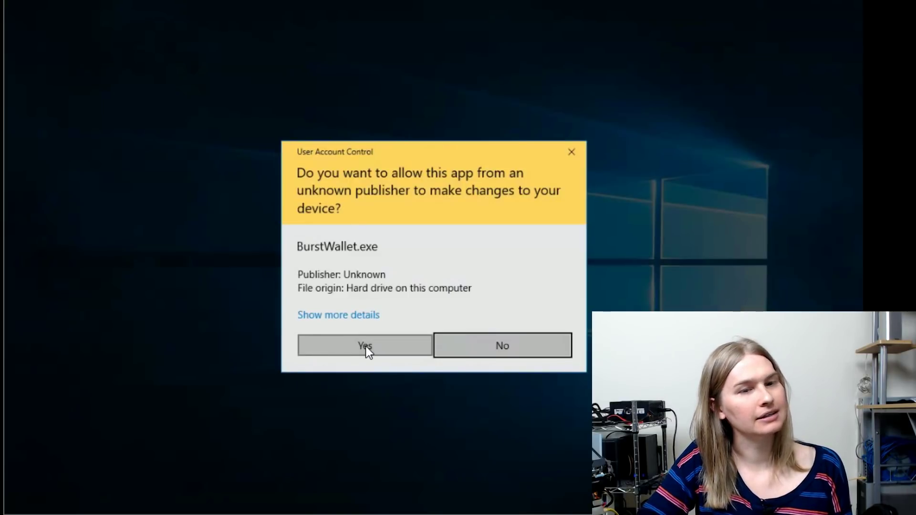
click(365, 346)
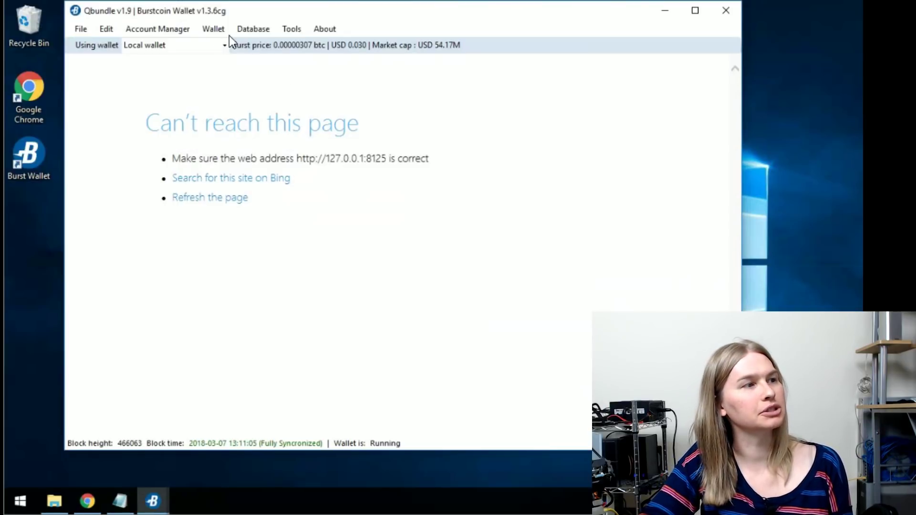
Close the Qbundle window and relaunch Burst Wallet from the desktop shortcut
click(201, 30)
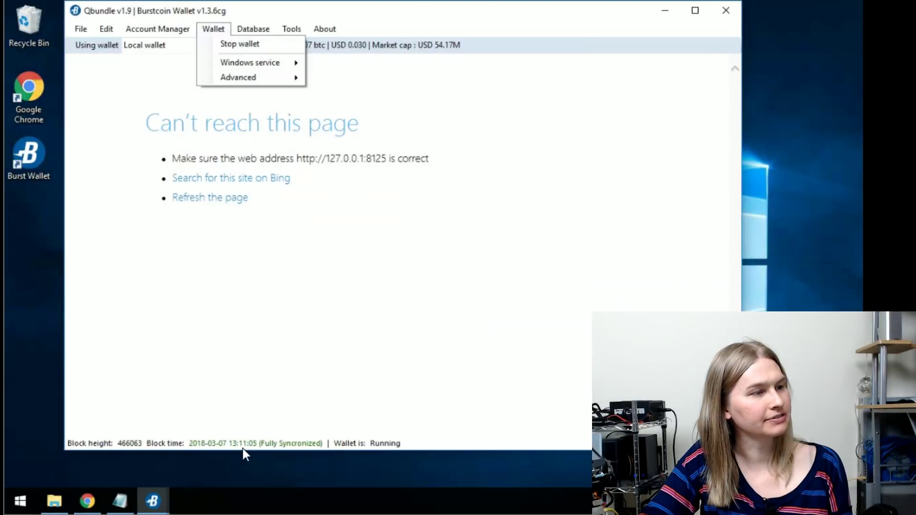
click(394, 377)
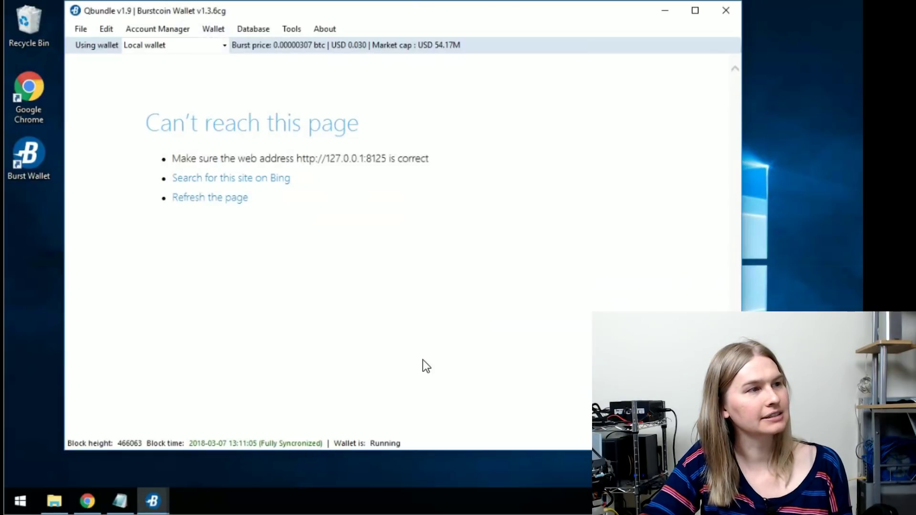
click(725, 13)
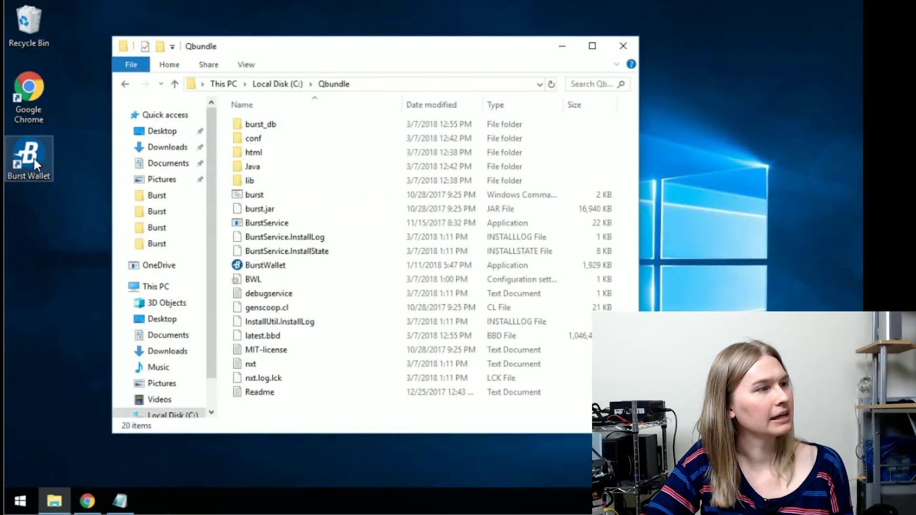
double_click(29, 151)
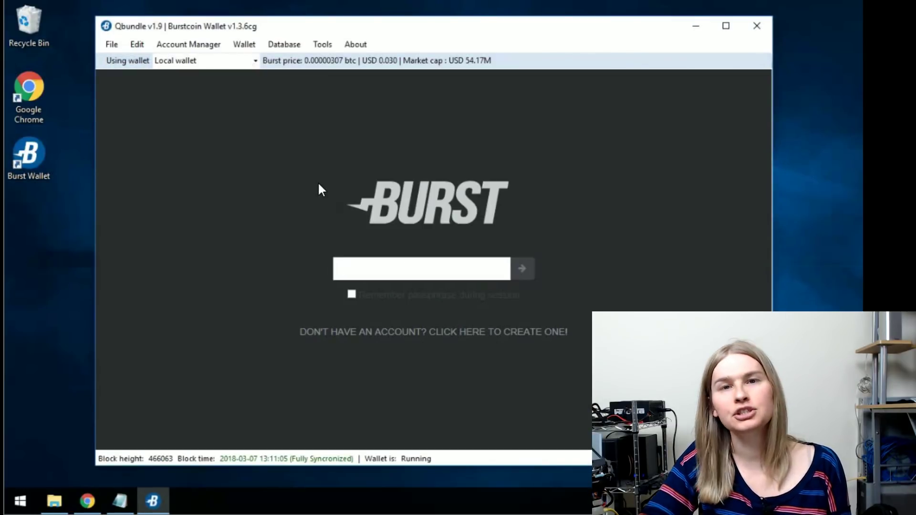
Paste the account passphrase to log in to the local wallet and view the dashboard's recent blocks
click(388, 268)
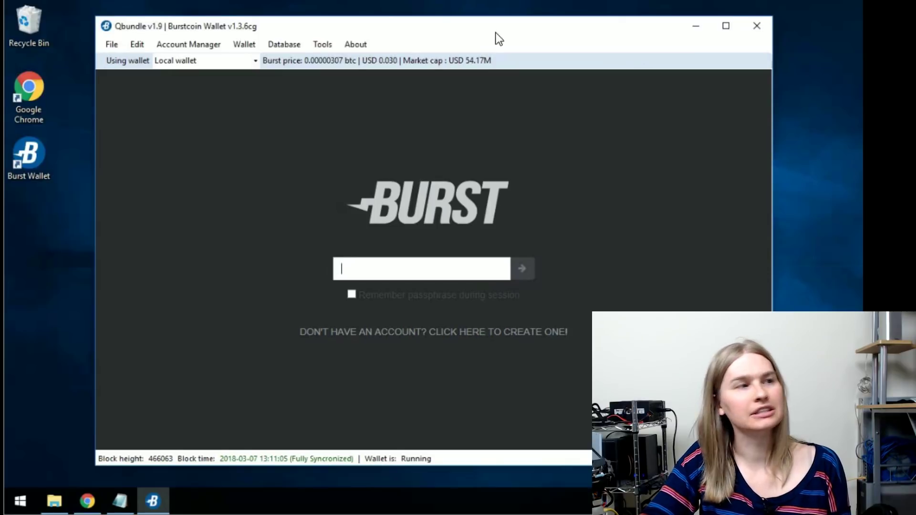
drag(483, 39, 481, 28)
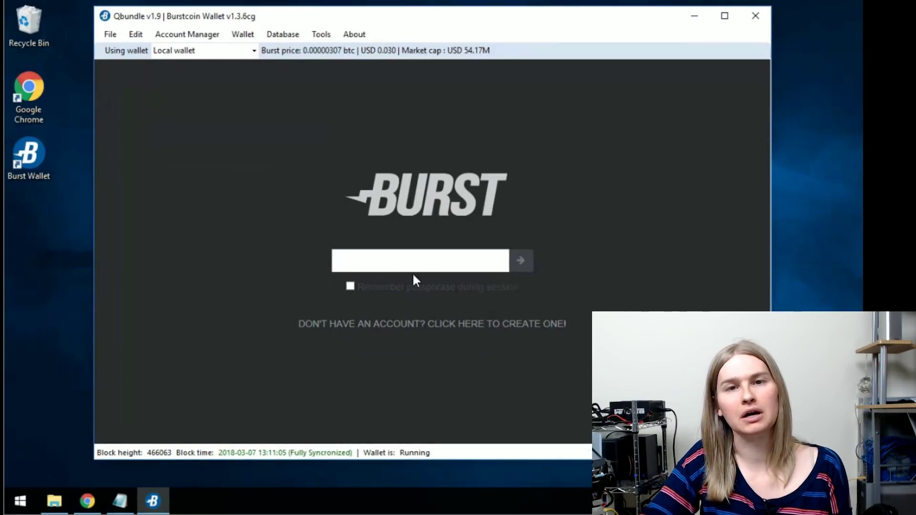
right_click(414, 262)
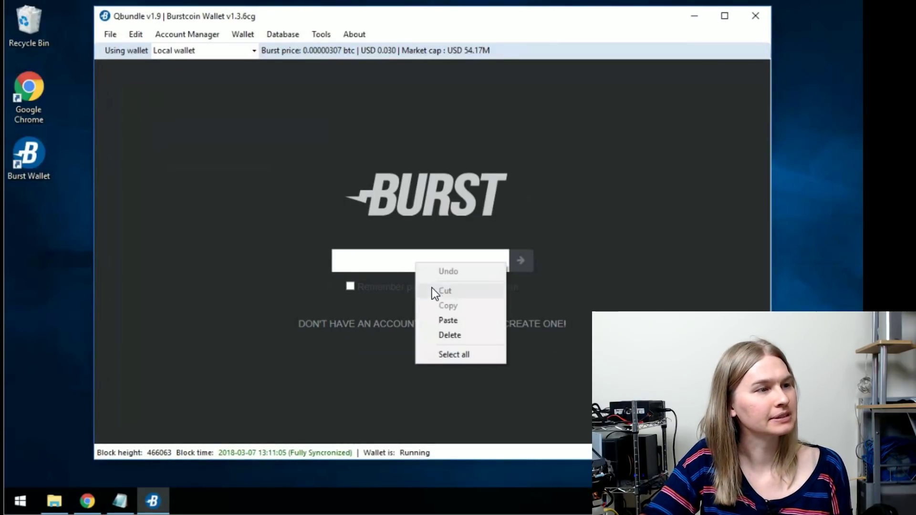
click(446, 319)
click(514, 262)
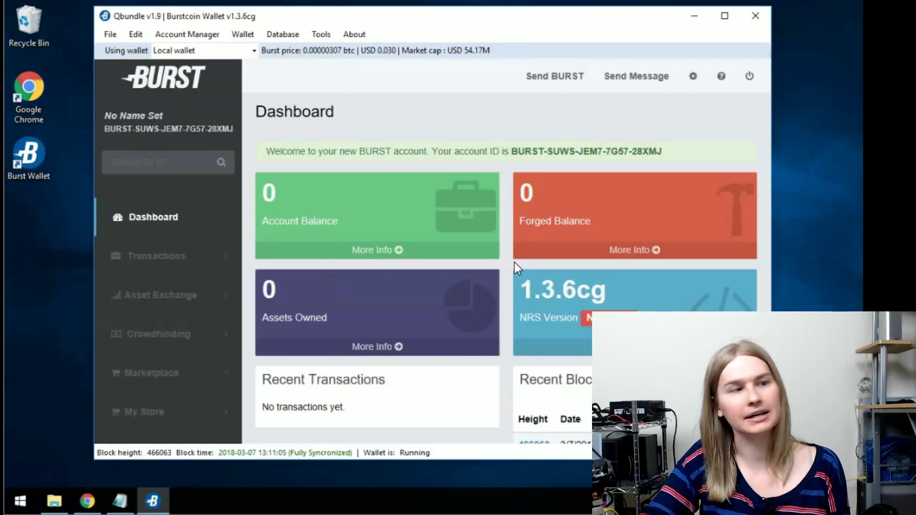
scroll(501, 190, down, 2)
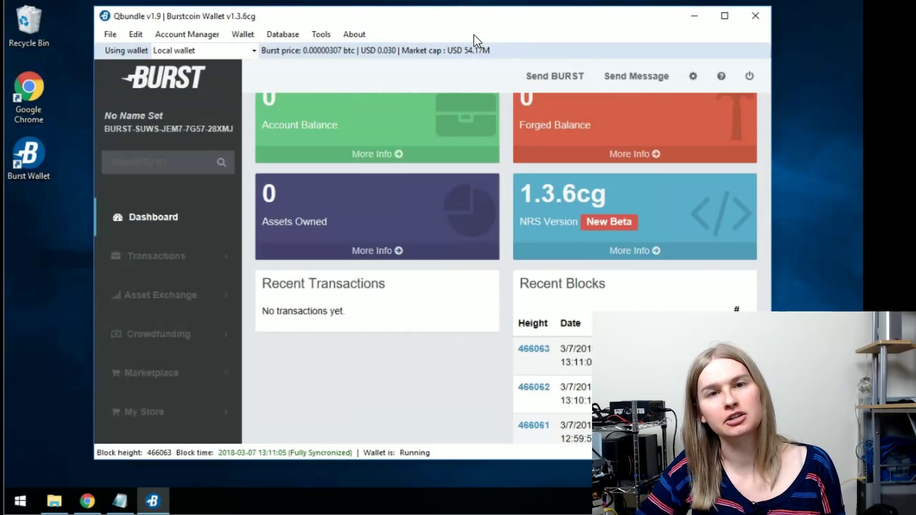